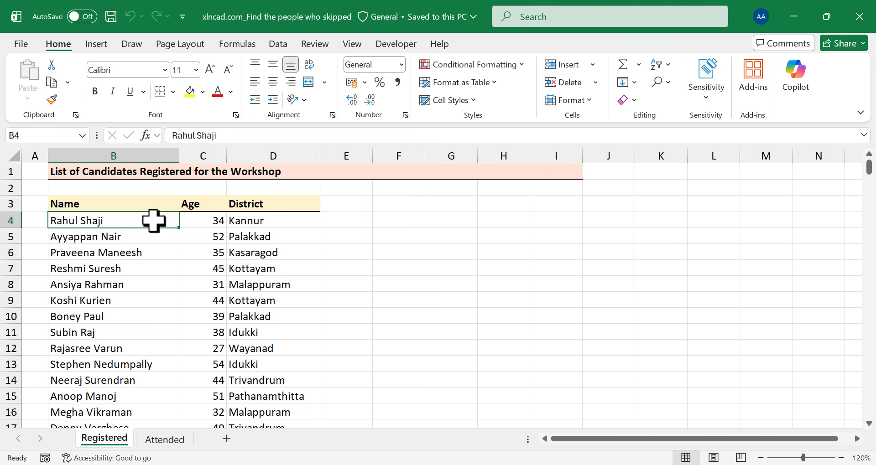
- Select all the names in the Registered sheet's list to check their count, ending on the Name header
key("ctrl+shift+Down")
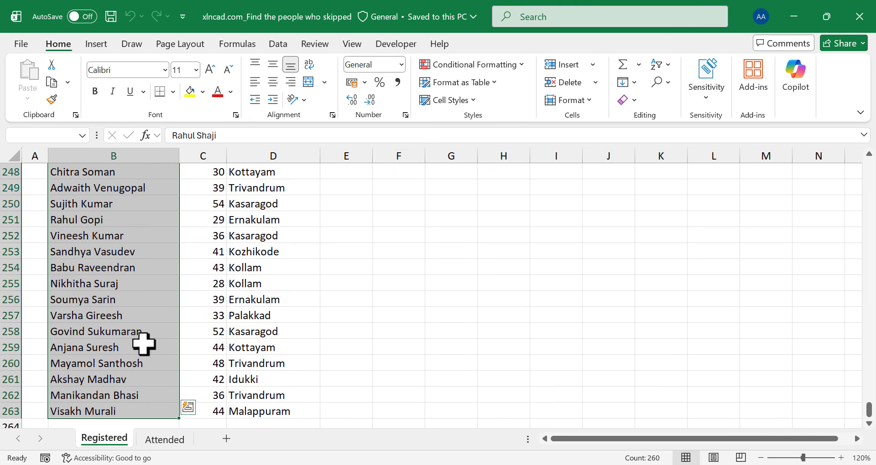
scroll(139, 301, "up", 9)
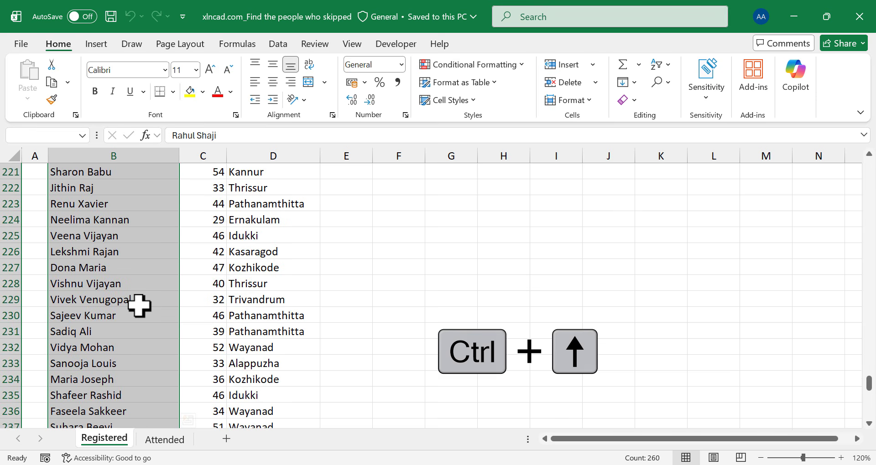
key("ctrl+Up")
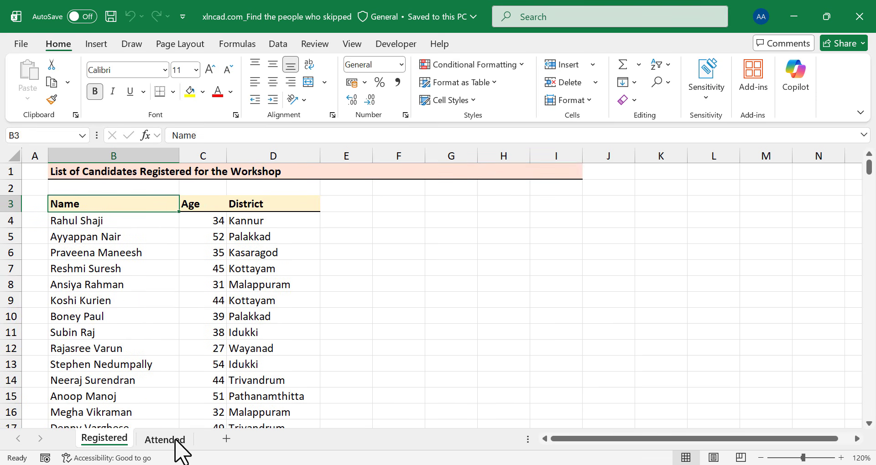
- Select all the names in the Attended sheet's list to check their count, ending on the Name header
left_click(165, 439)
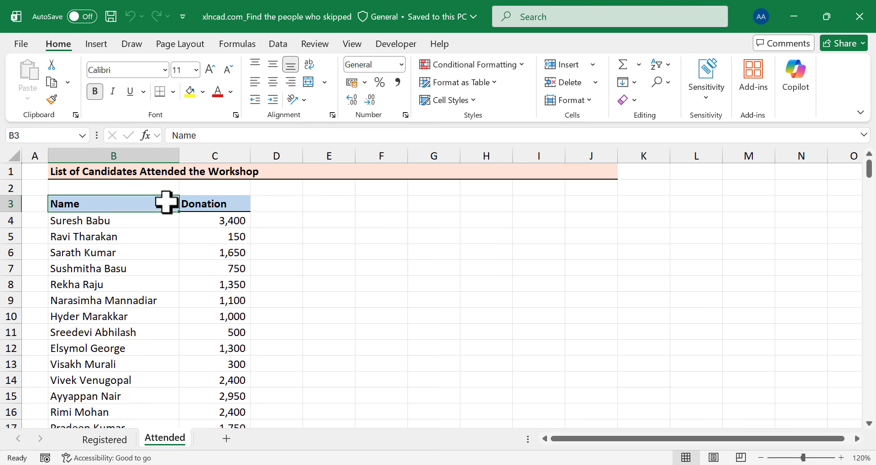
scroll(127, 318, "down", 5)
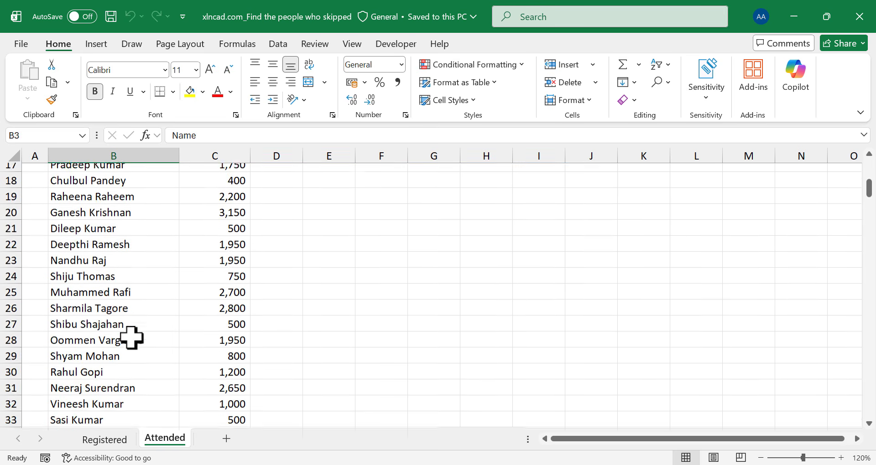
scroll(132, 337, "up", 6)
left_click(138, 219)
key("ctrl+shift+Down")
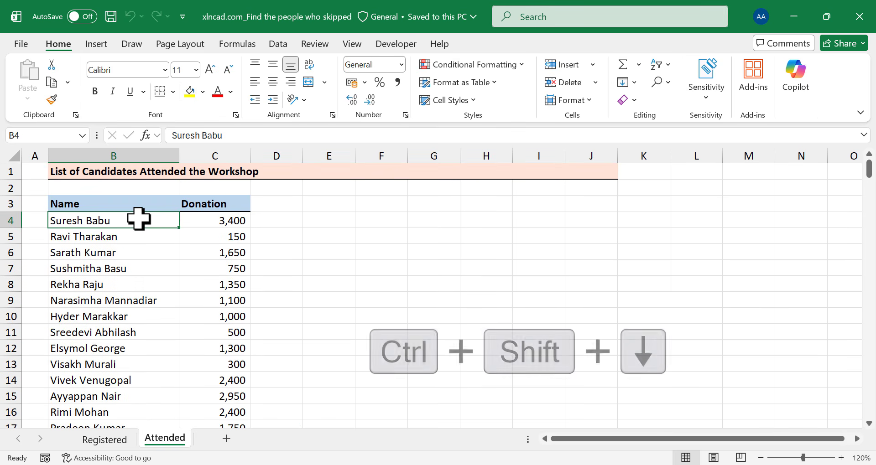
key("ctrl+shift+Down")
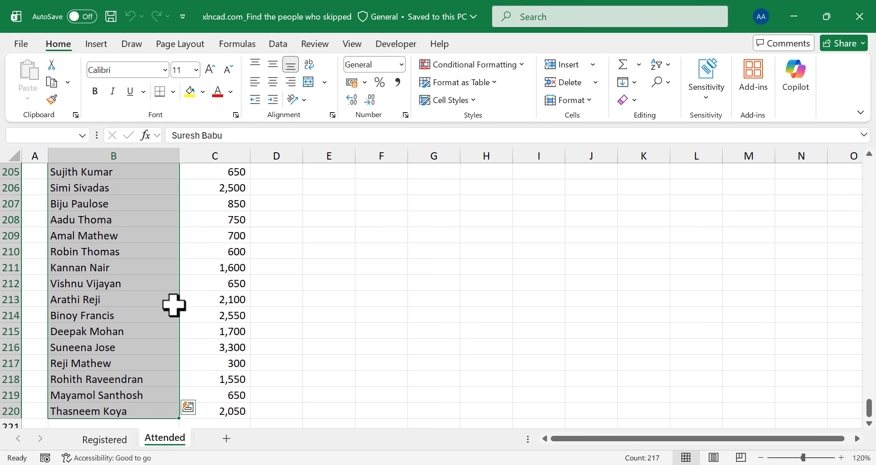
scroll(174, 305, "up", 12)
key("ctrl+Up")
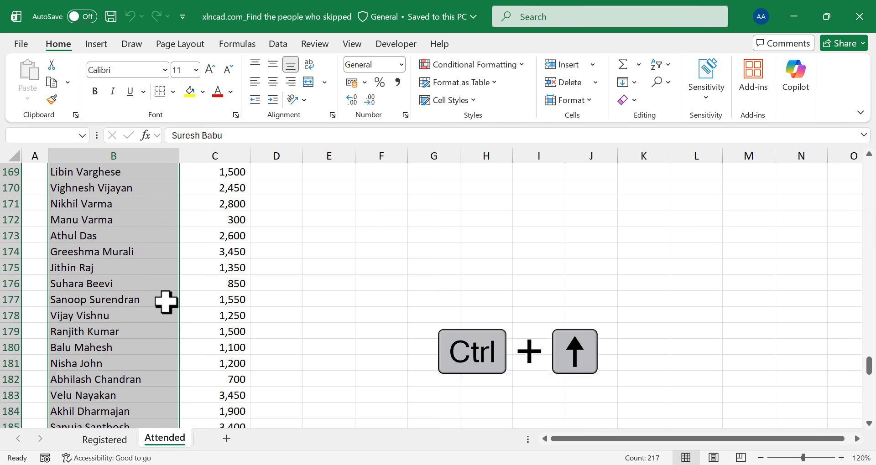
scroll(166, 303, "up", 1)
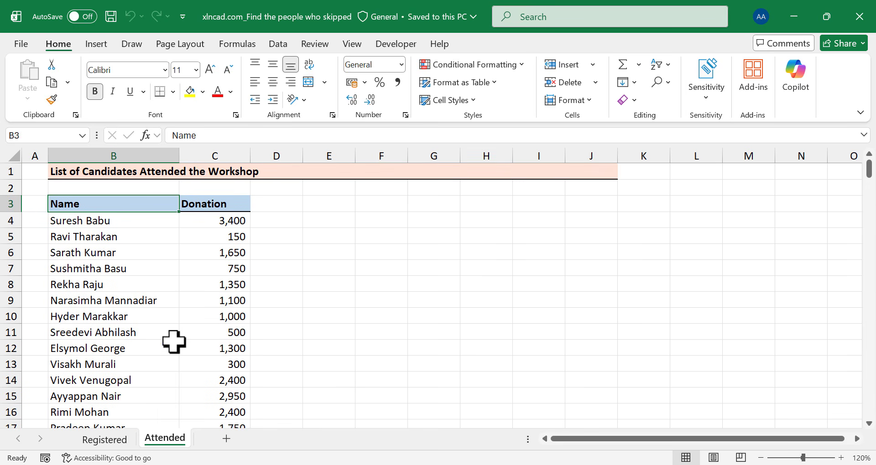
- Add the header "Helper" in cell E3 of the Registered sheet and widen column E to about twice its width
left_click(114, 441)
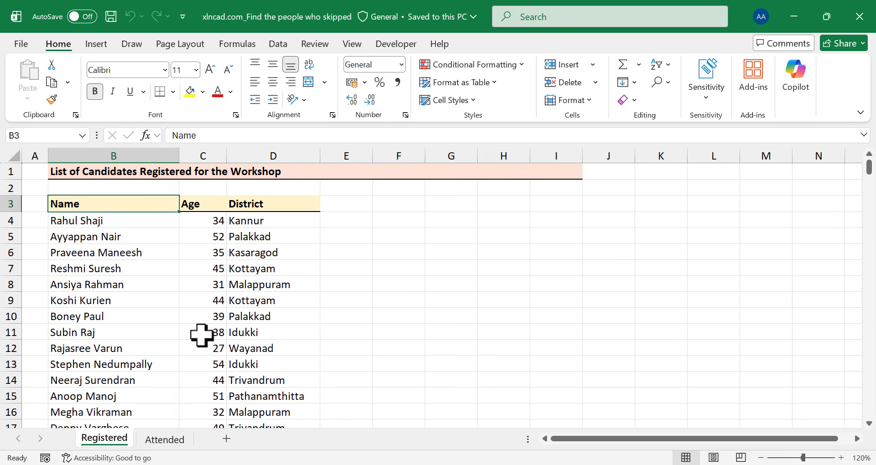
left_click(170, 438)
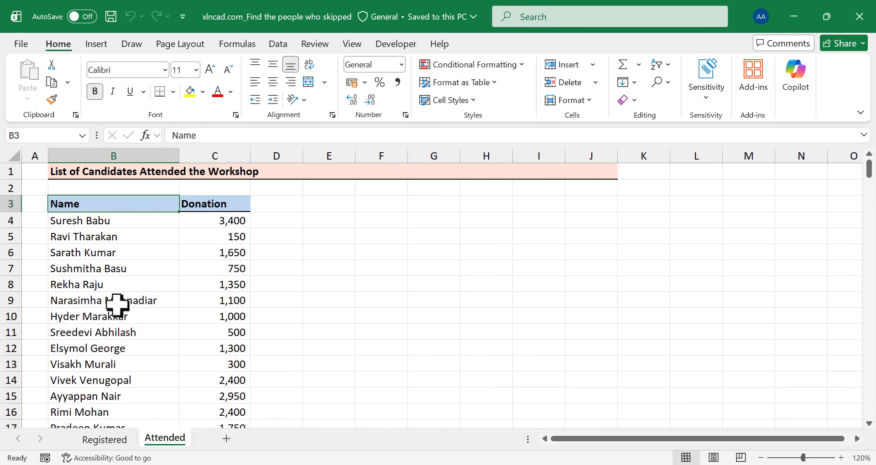
left_click(119, 440)
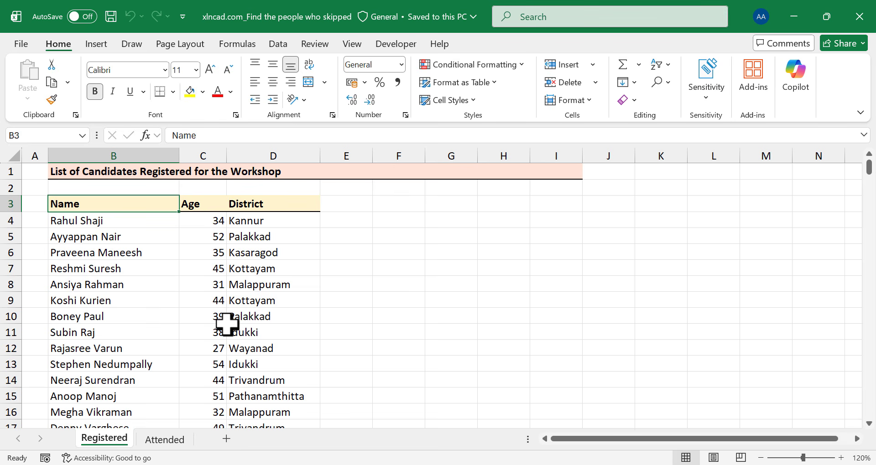
left_click(347, 204)
type("Helper")
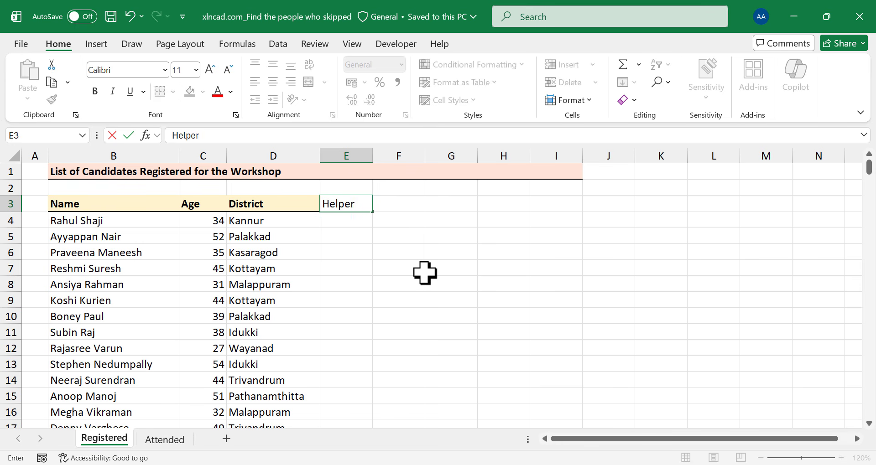
key("Return")
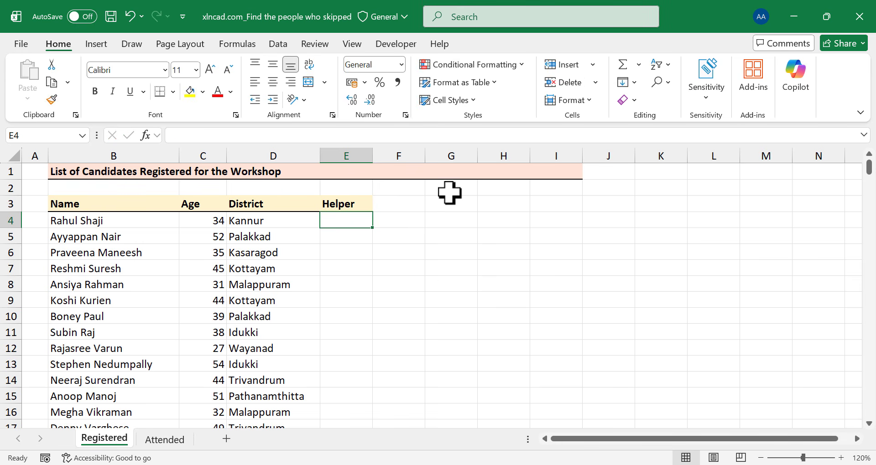
left_click_drag(372, 156, 423, 157)
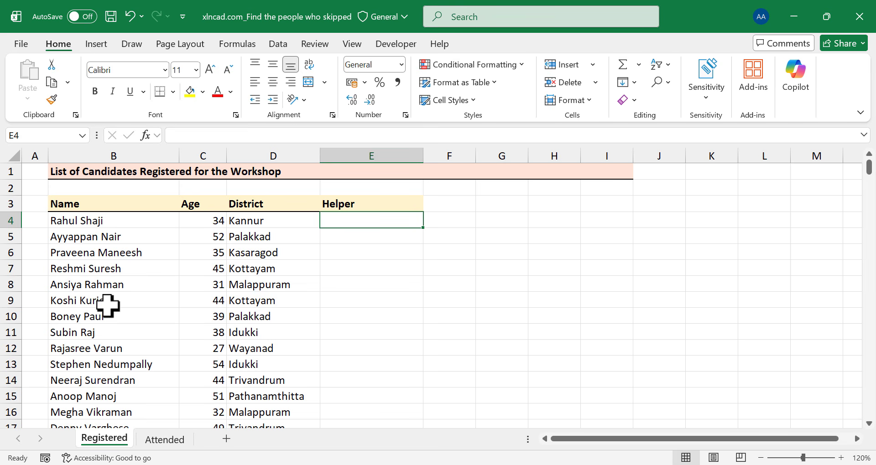
- Begin a VLOOKUP formula in E4 of the Registered sheet with the name in B4 as the lookup value
left_click(160, 440)
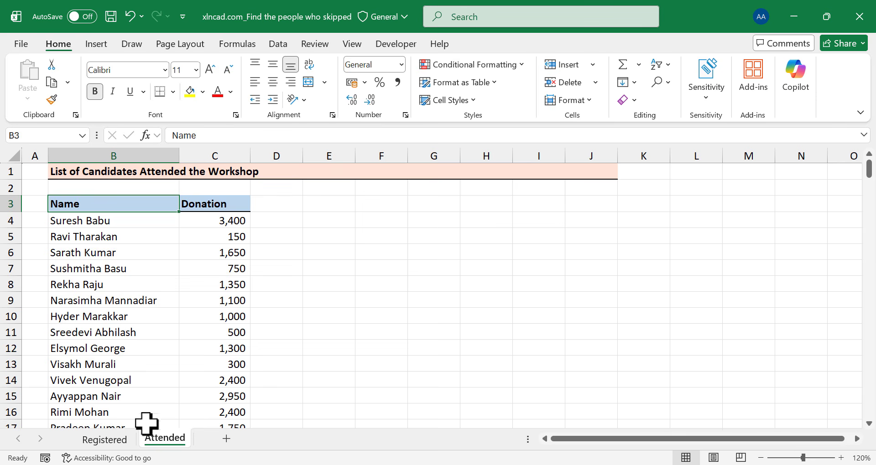
left_click(117, 439)
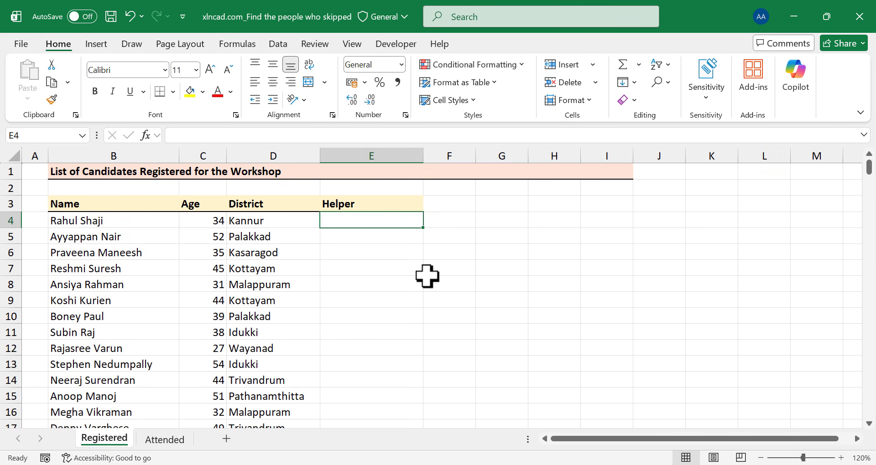
type("=VLOOKUP")
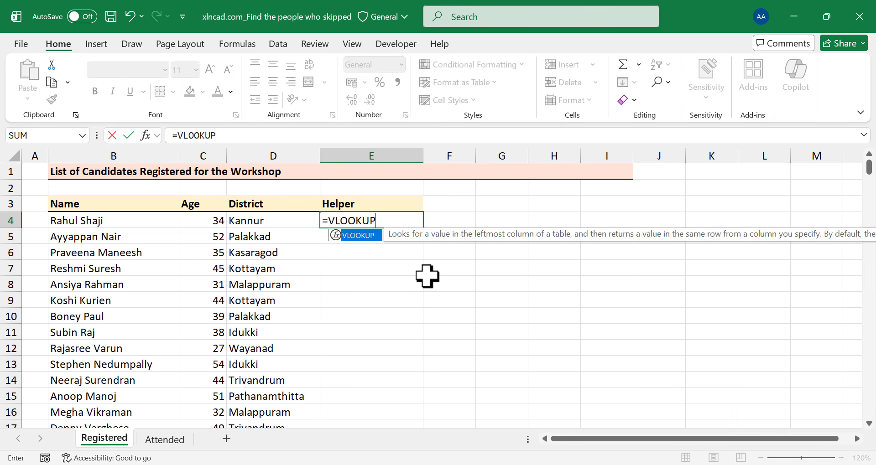
type("(")
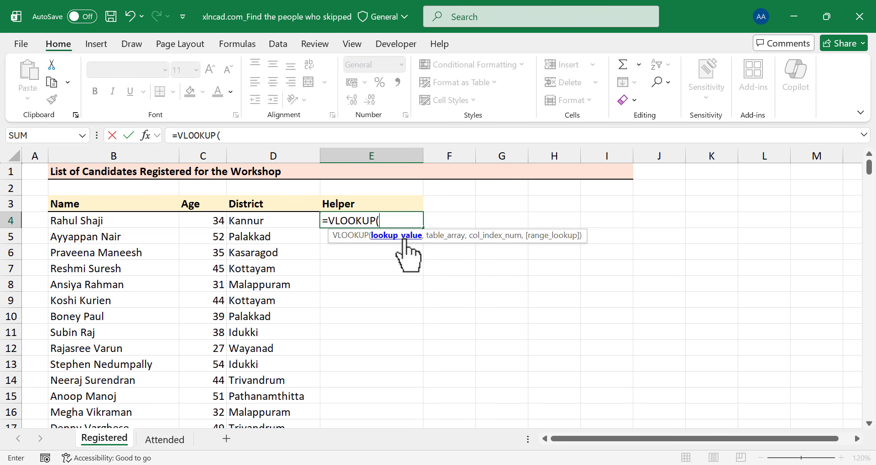
left_click(124, 222)
type(",")
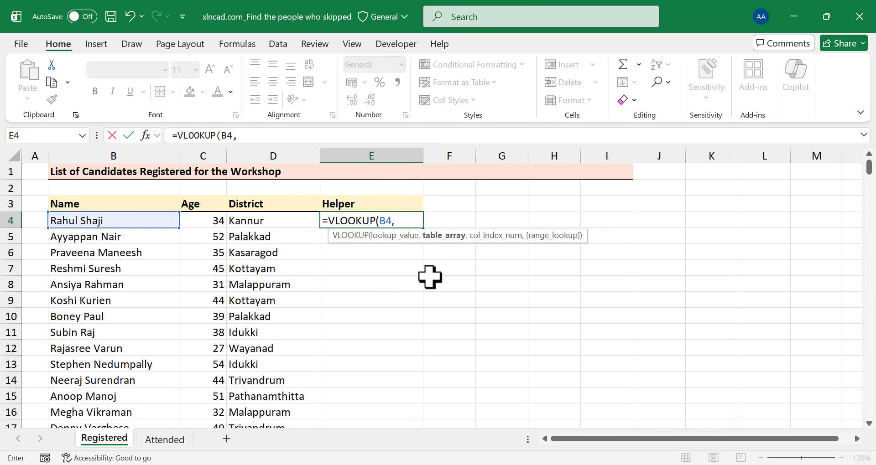
- Set the formula's table array to the absolute range $B$4:$C$220 on the Attended sheet
left_click(175, 438)
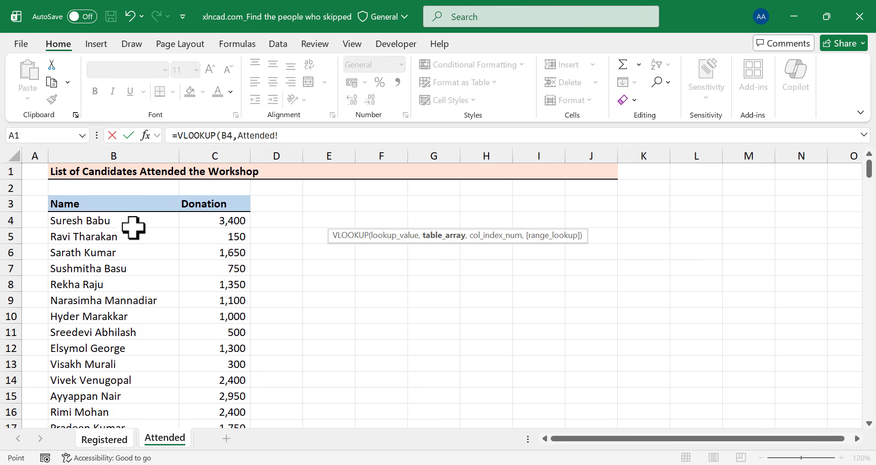
left_click_drag(127, 220, 235, 395)
scroll(245, 294, "up", 20)
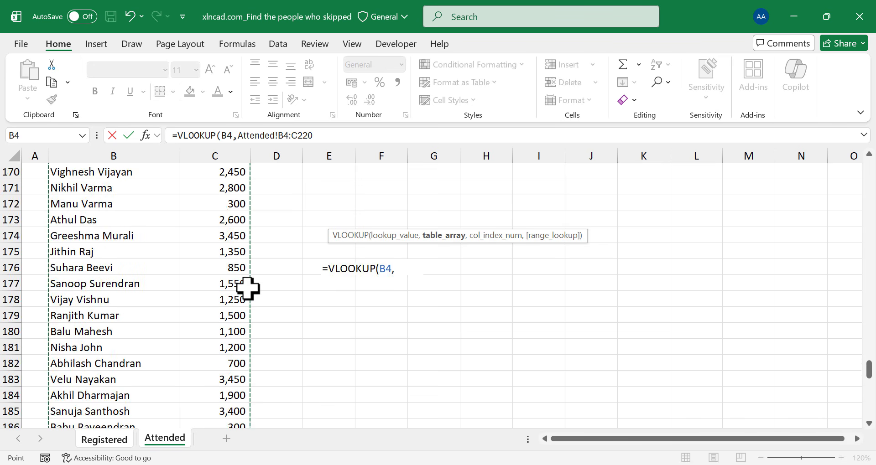
scroll(245, 287, "up", 4)
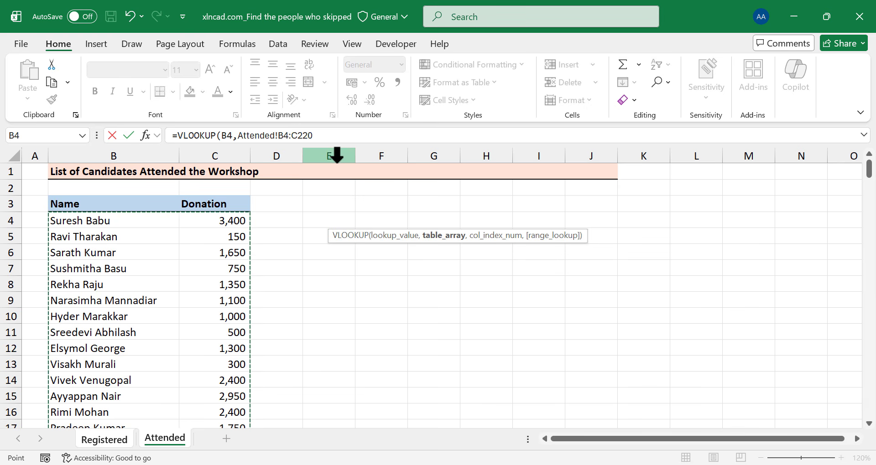
key("F4")
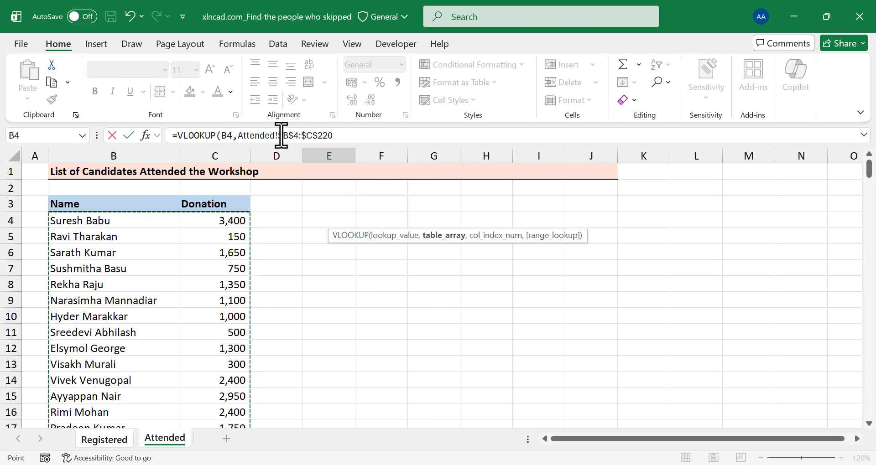
- Complete the VLOOKUP with column index 1 and exact match (FALSE), and enter the formula
type(",")
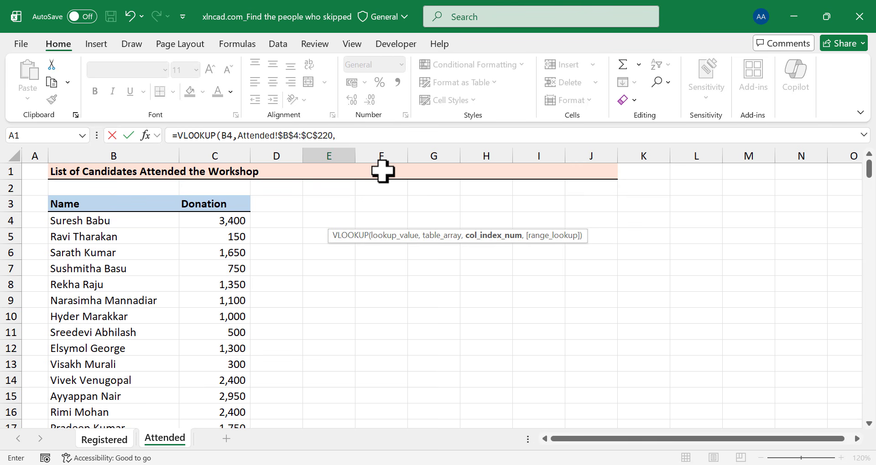
type(",")
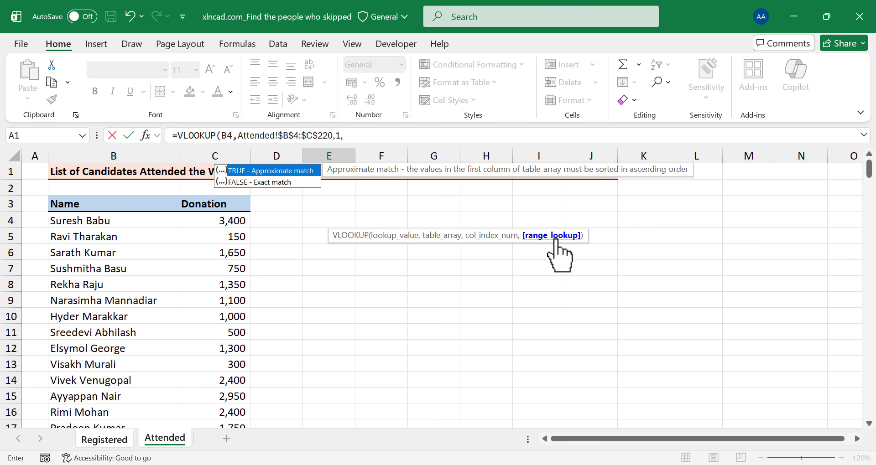
double_click(302, 184)
type(")")
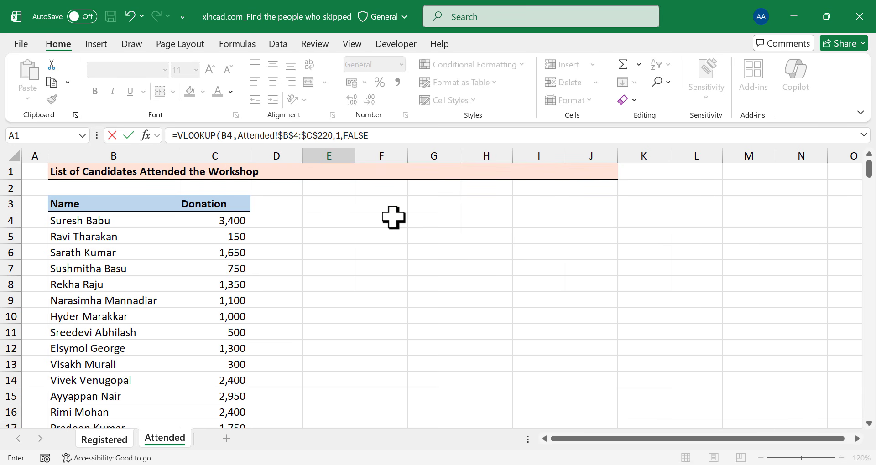
key("Return")
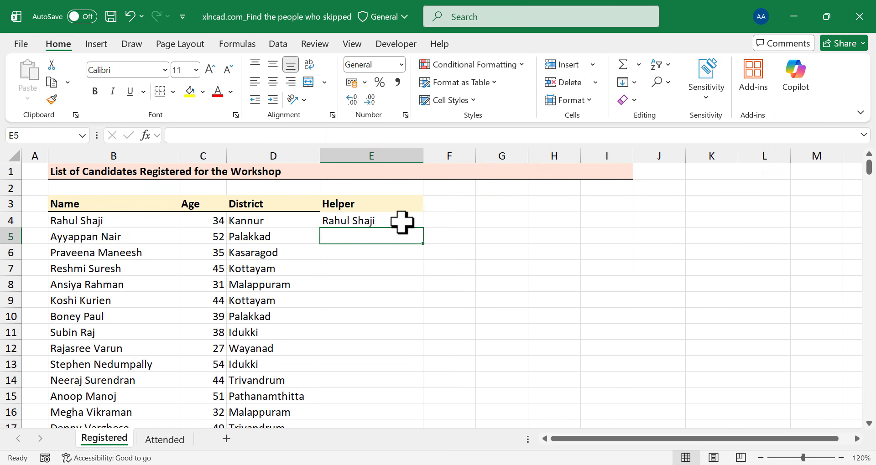
- Copy the VLOOKUP formula from E4 down the Helper column to the last registered candidate
left_click(402, 222)
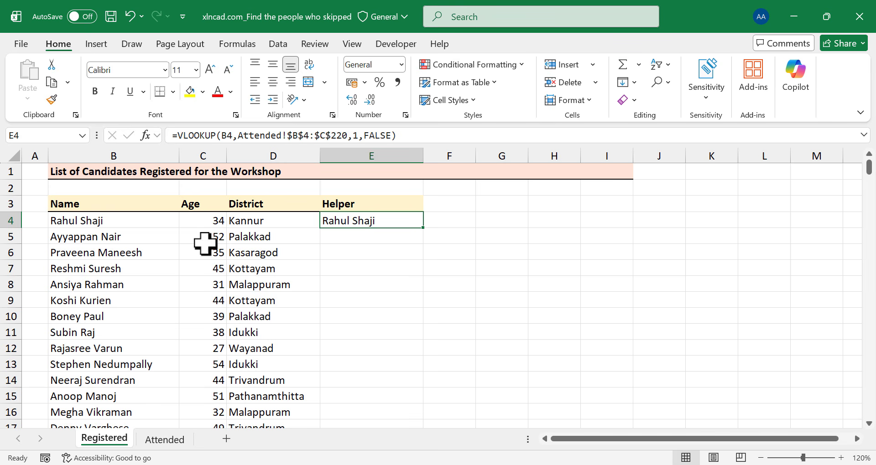
left_click(171, 440)
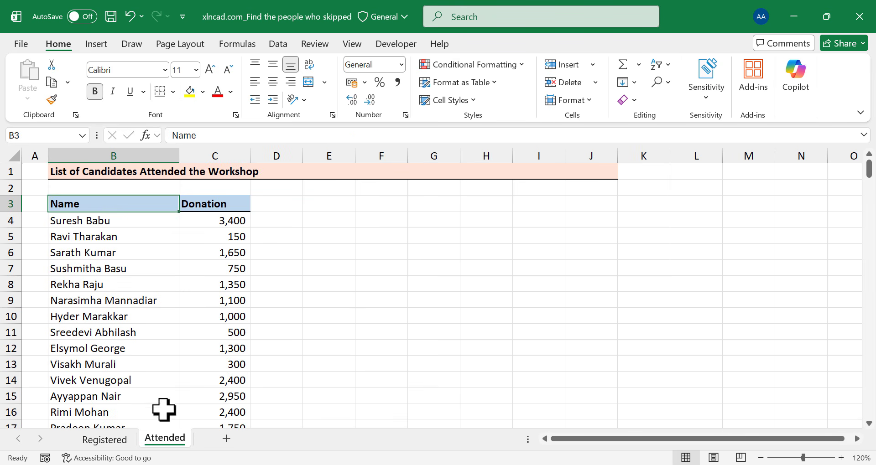
left_click(114, 441)
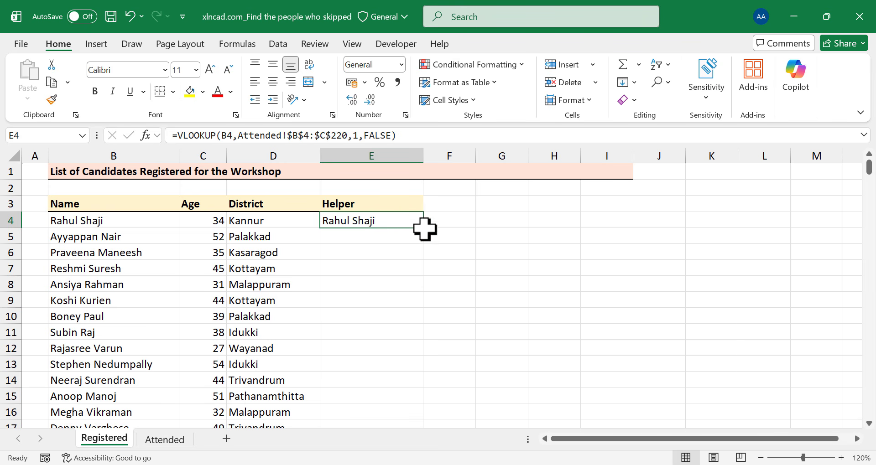
left_click_drag(424, 229, 425, 398)
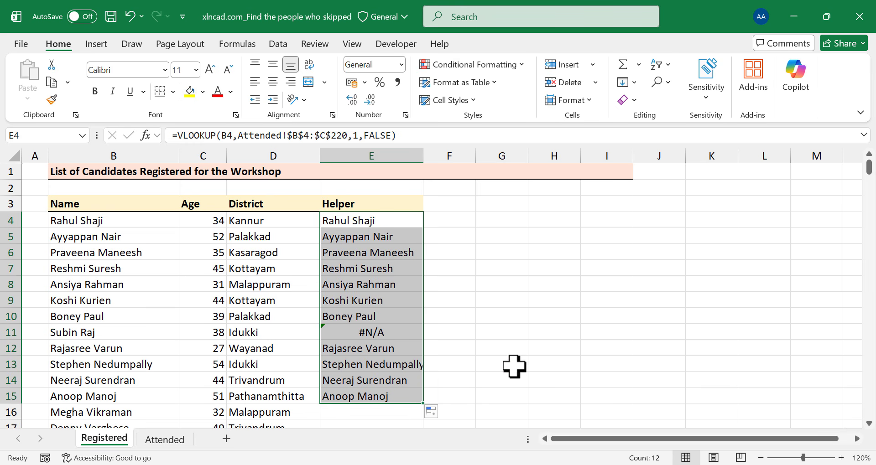
double_click(424, 405)
- Examine the Helper column down the registered list for candidates without a match on the Attended sheet
scroll(400, 349, "down", 3)
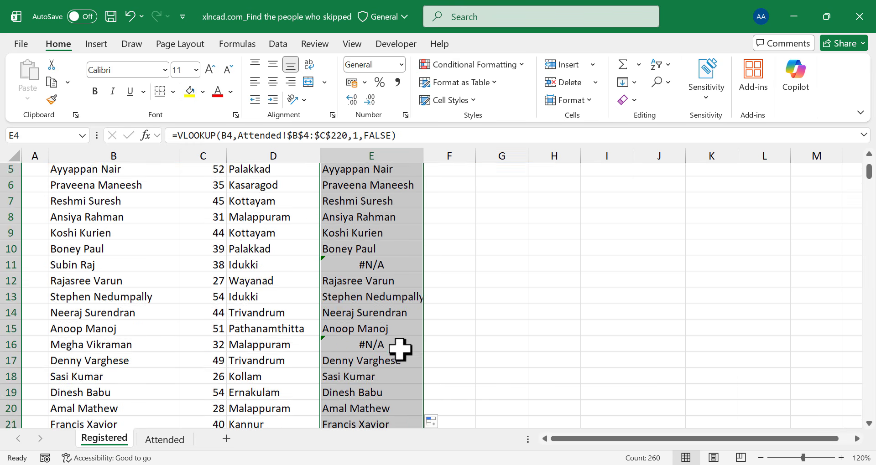
left_click(399, 348)
scroll(400, 348, "down", 2)
scroll(400, 348, "down", 2)
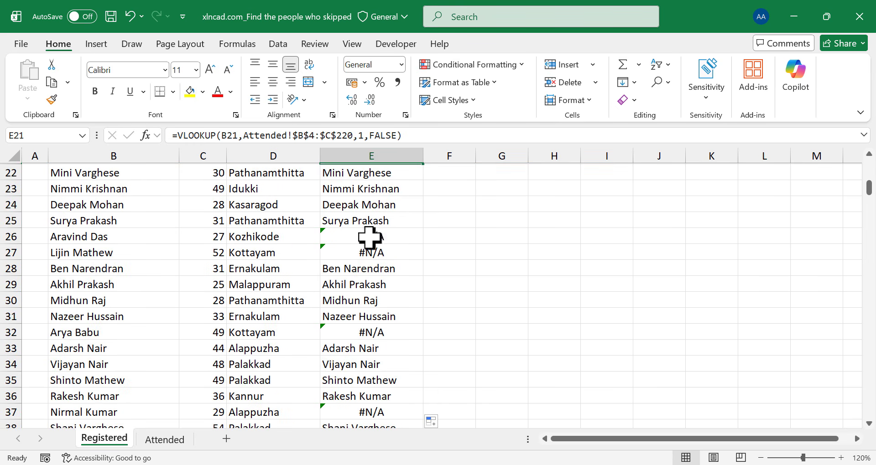
scroll(397, 252, "down", 9)
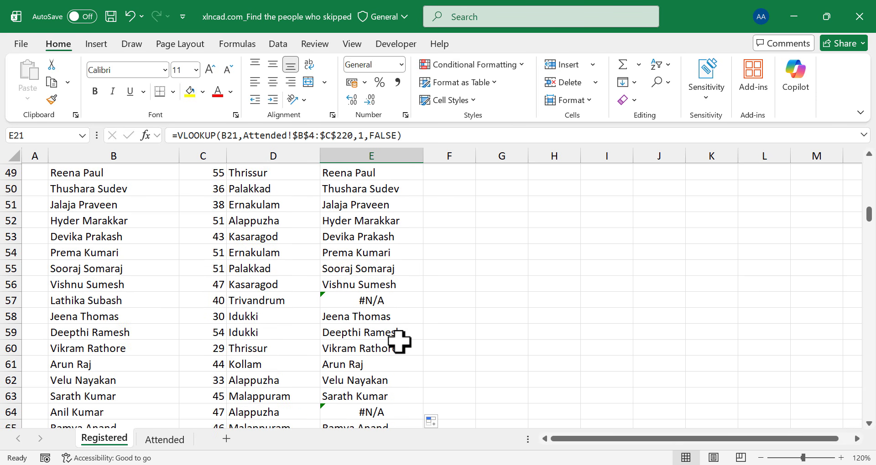
- Filter the registered list by the #N/A value in the Helper column
scroll(401, 320, "down", 4)
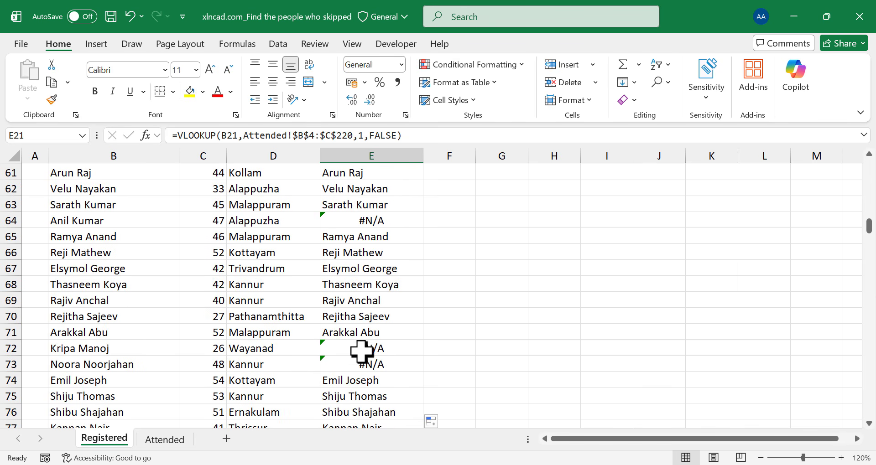
scroll(359, 352, "down", 7)
scroll(377, 275, "down", 4)
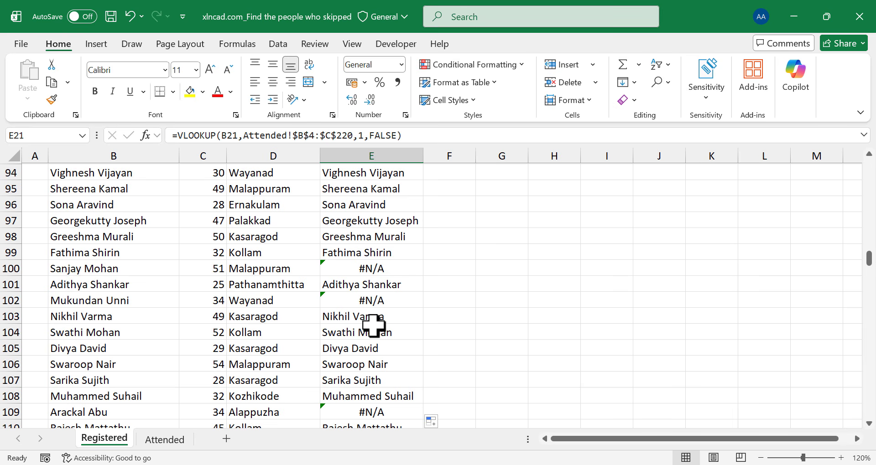
scroll(401, 316, "down", 2)
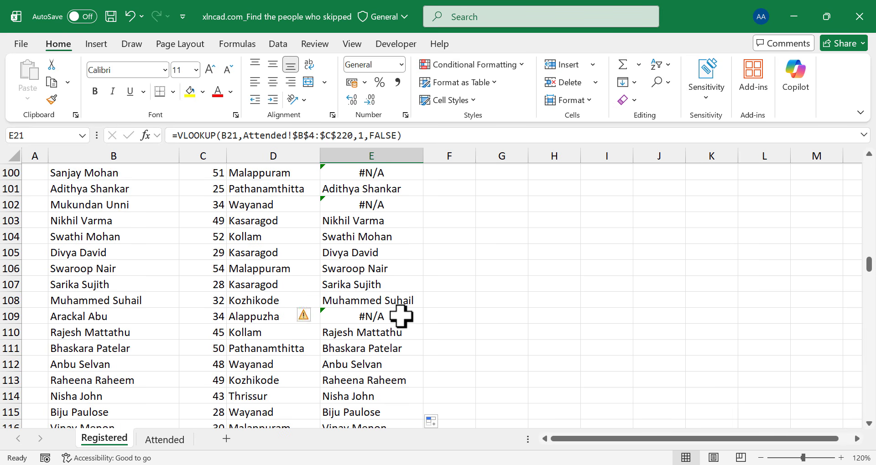
right_click(401, 315)
mouse_move(493, 246)
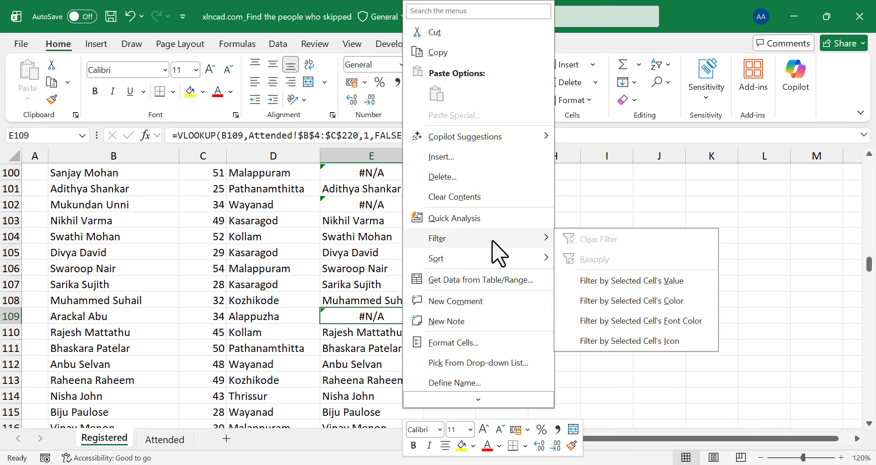
left_click(699, 282)
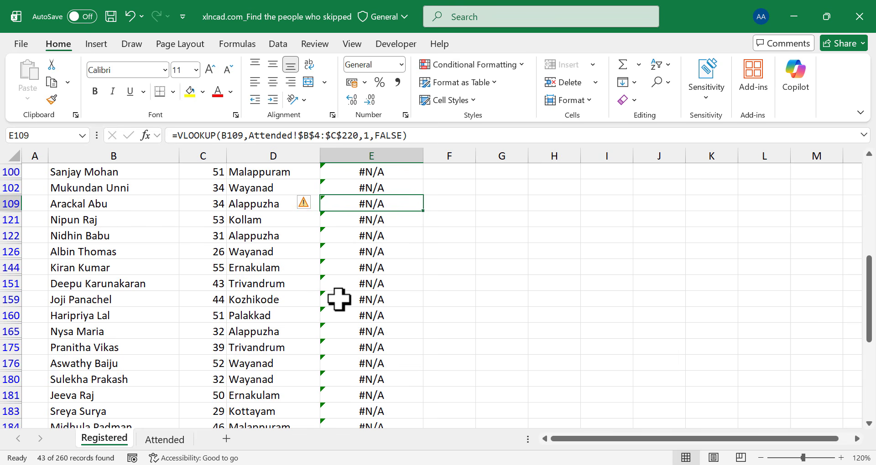
- Select the filtered candidates' names in column B, from row 11 through row 262, to count them
scroll(338, 297, "up", 8)
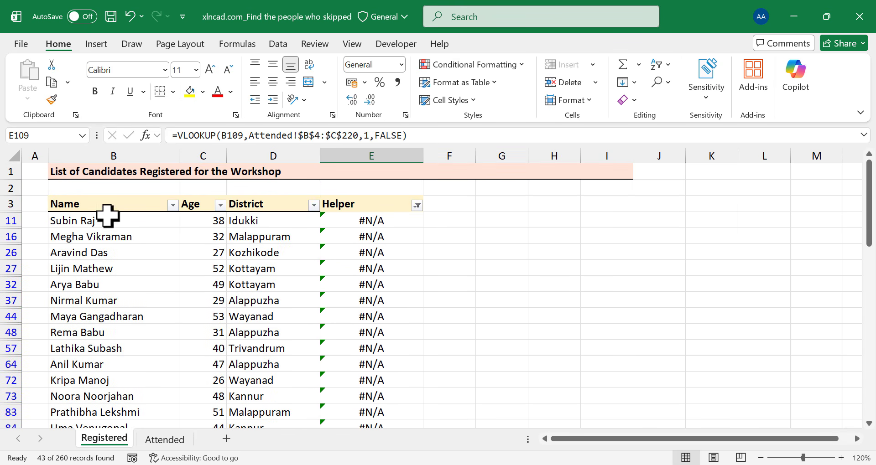
scroll(144, 283, "down", 10)
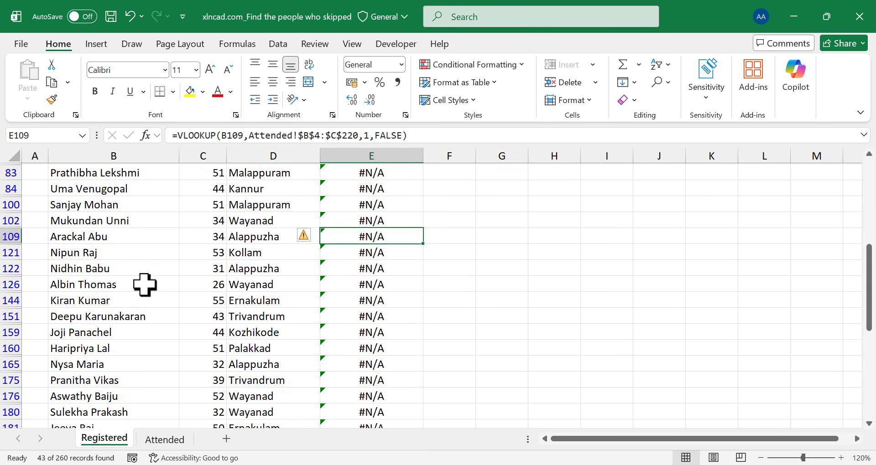
scroll(146, 301, "up", 10)
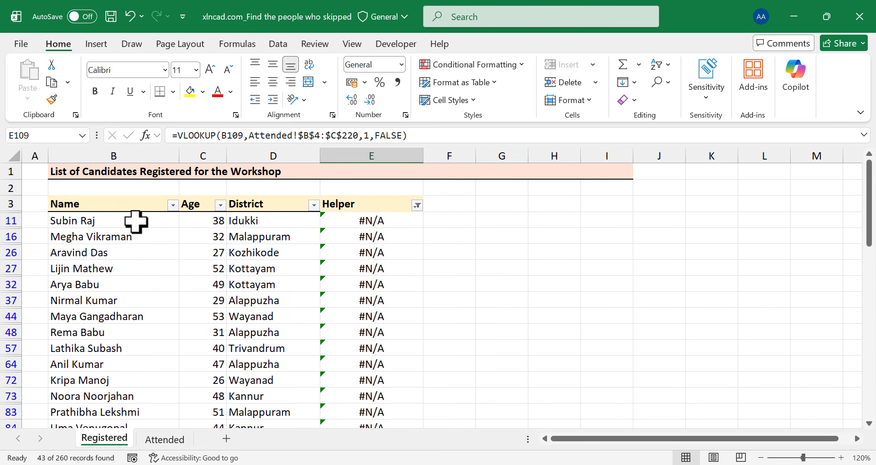
left_click(135, 220)
key("End")
left_click_drag(128, 223, 123, 396)
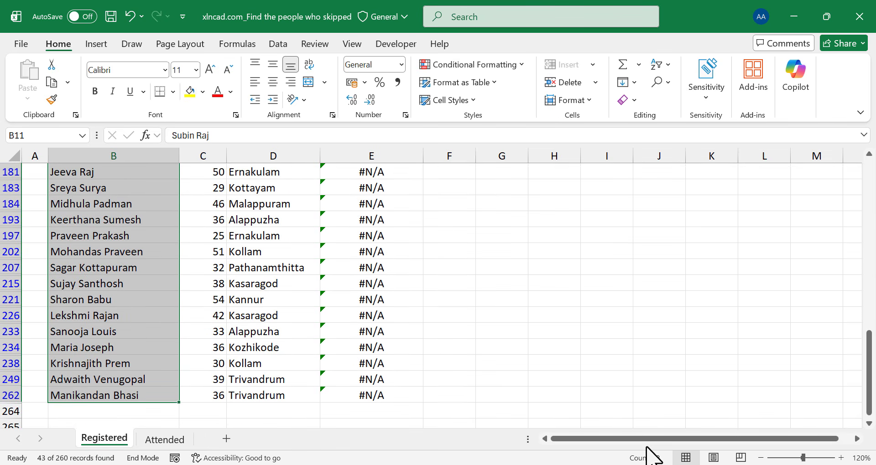
scroll(159, 314, "up", 10)
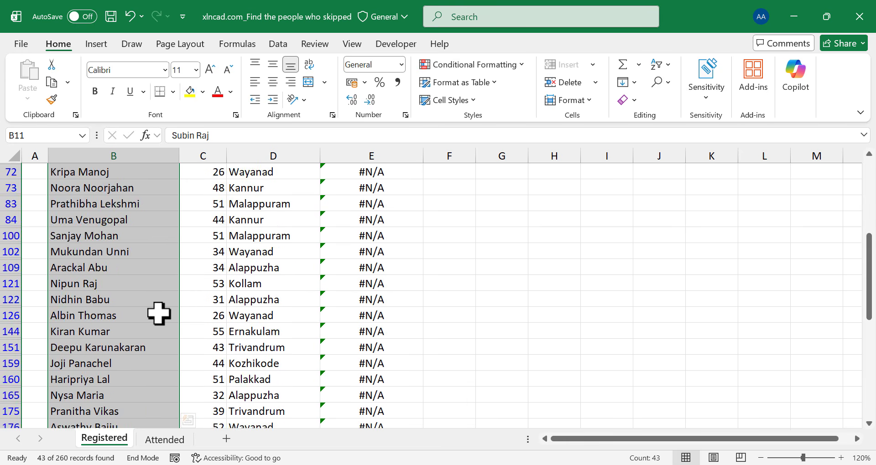
scroll(301, 296, "down", 12)
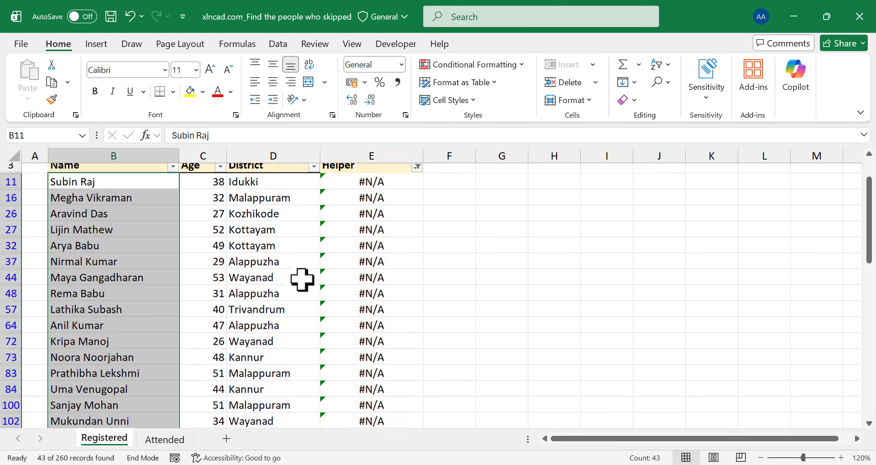
scroll(301, 313, "down", 2)
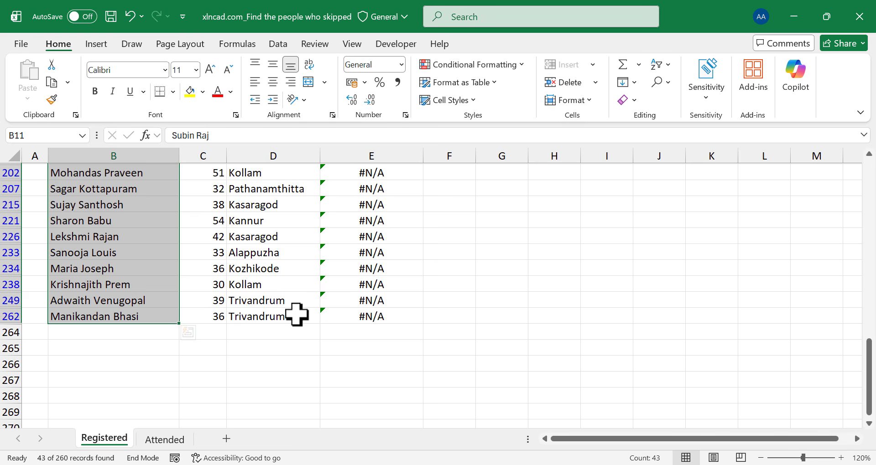
- Extend the selection through the District column and fill the filtered candidates' rows with the lightest green theme color
left_click(296, 314, "shift")
left_click(202, 92)
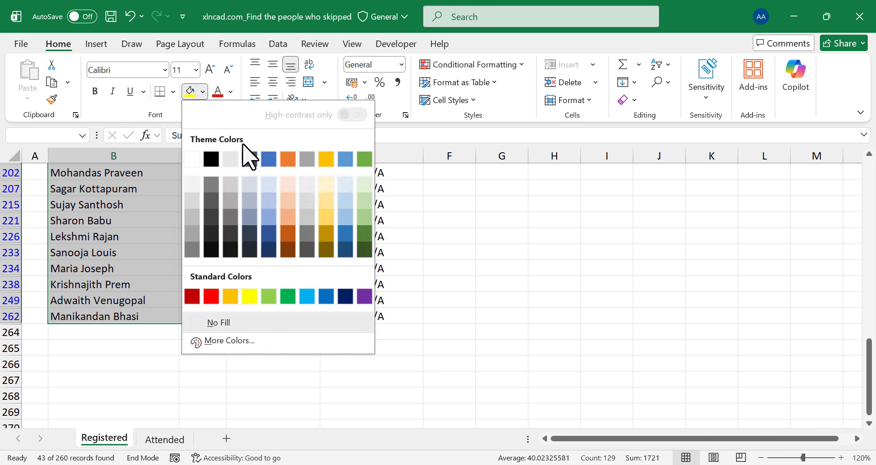
left_click(364, 186)
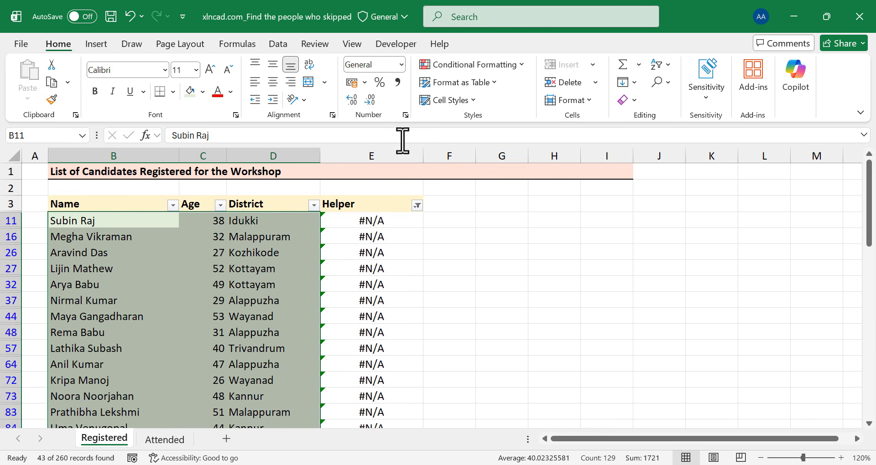
- Remove the filter from the registered list and delete the Helper column E
left_click(277, 43)
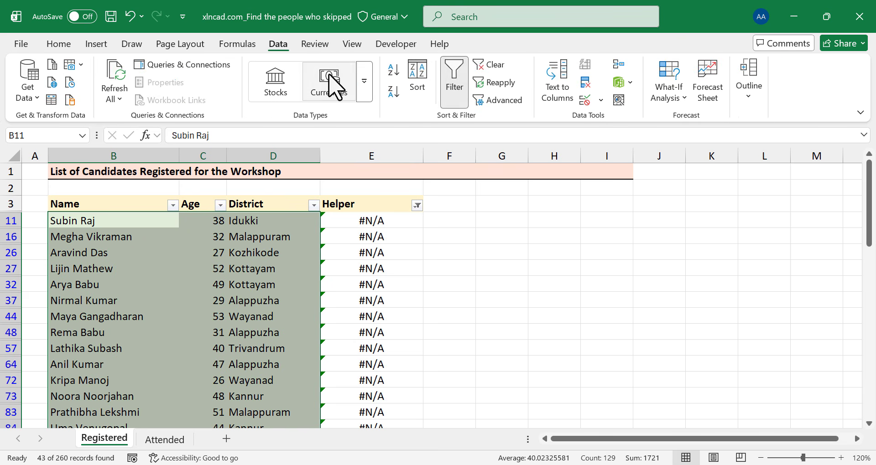
left_click(458, 89)
left_click(394, 155)
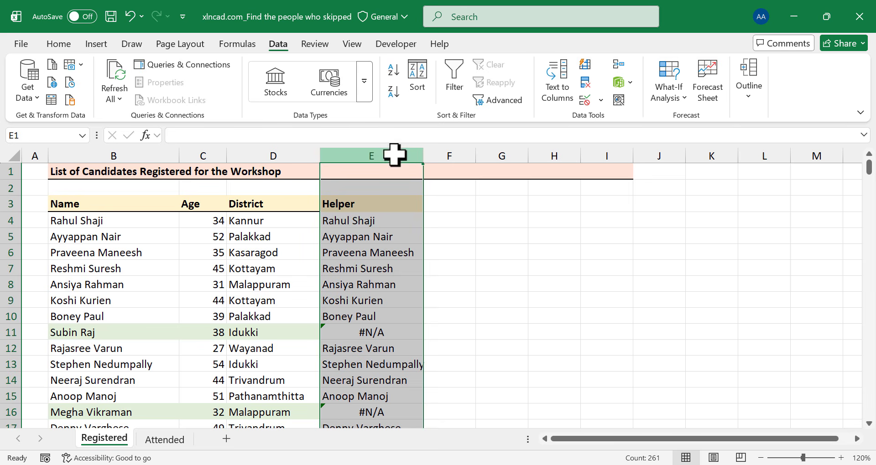
right_click(395, 156)
left_click(463, 332)
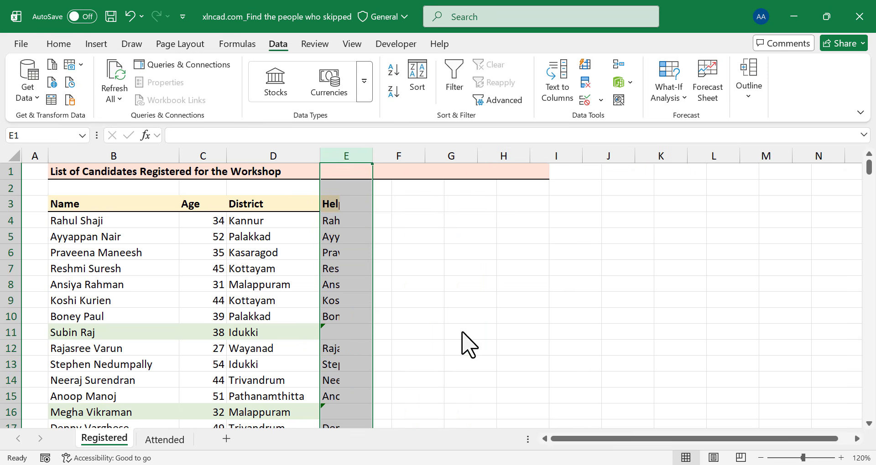
- Examine the full registered list for the green-highlighted rows of candidates who skipped the workshop
left_click(293, 330)
scroll(128, 303, "down", 2)
scroll(128, 303, "down", 6)
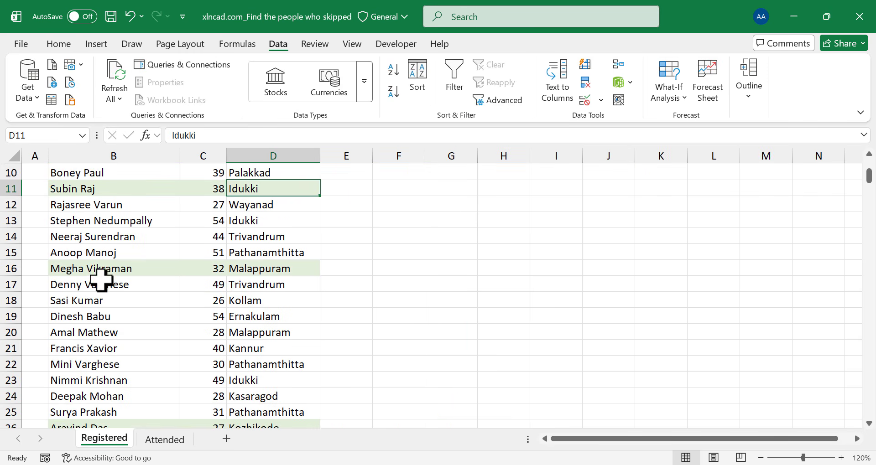
scroll(203, 261, "down", 6)
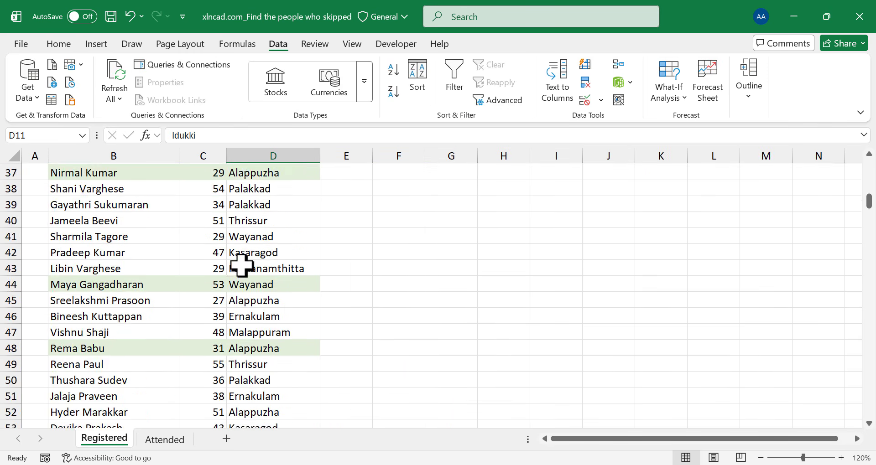
scroll(212, 268, "down", 4)
scroll(253, 273, "down", 12)
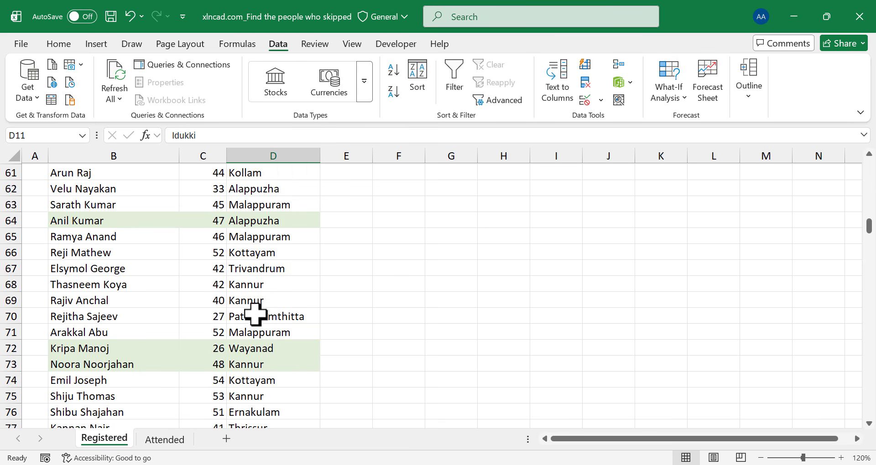
scroll(256, 344, "up", 20)
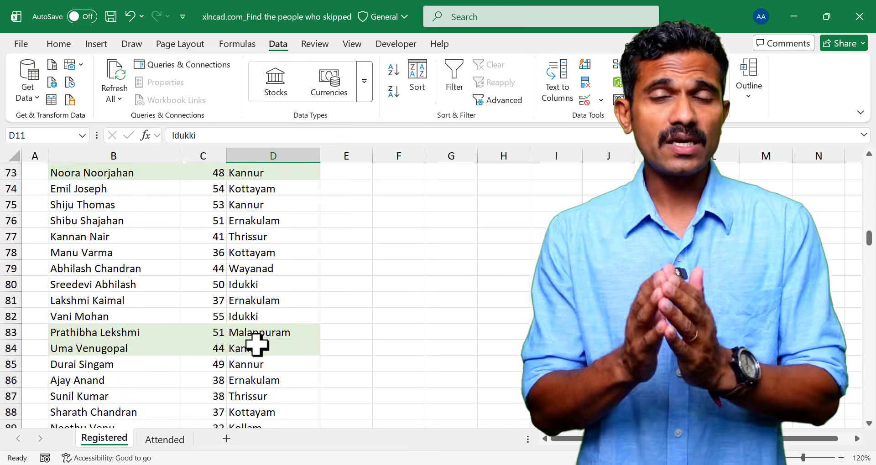